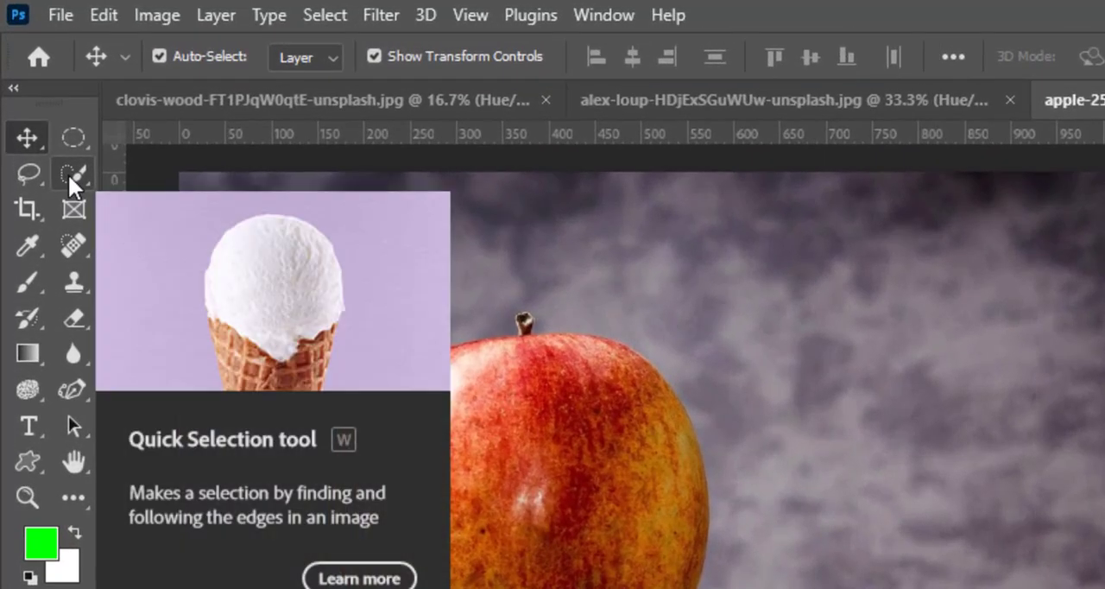
- Select the whole red apple on the books with the Quick Selection tool
key("shift+w")
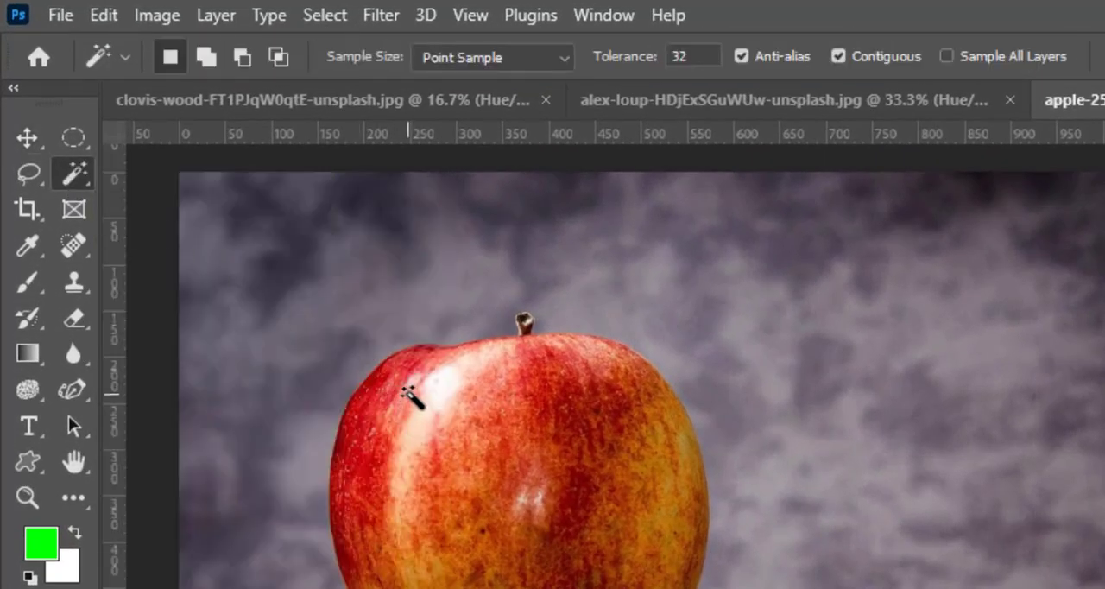
left_click(439, 412)
right_click(76, 175)
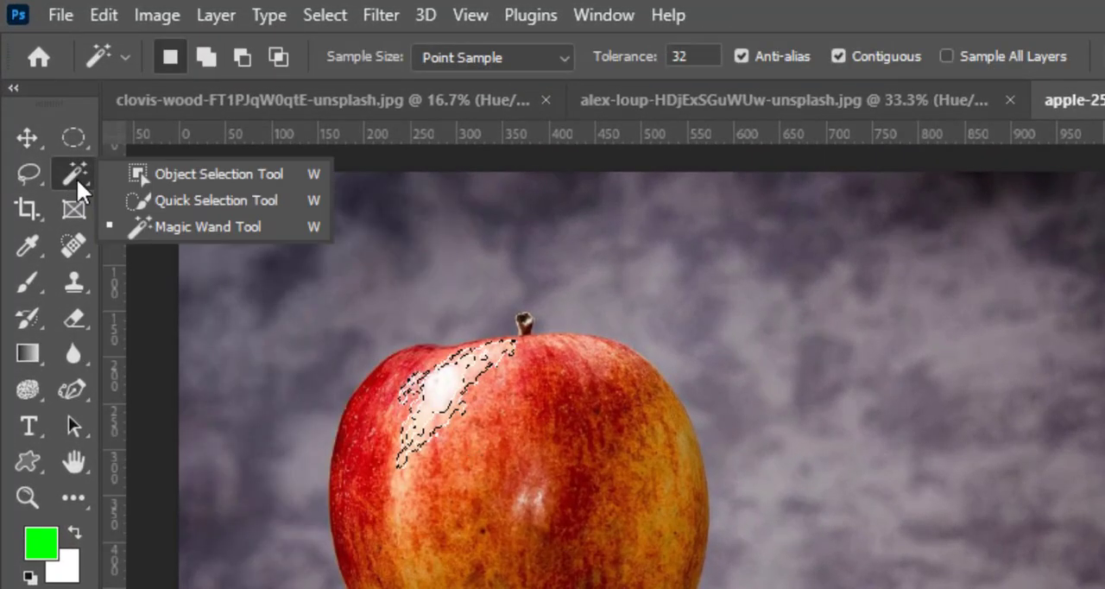
left_click(215, 199)
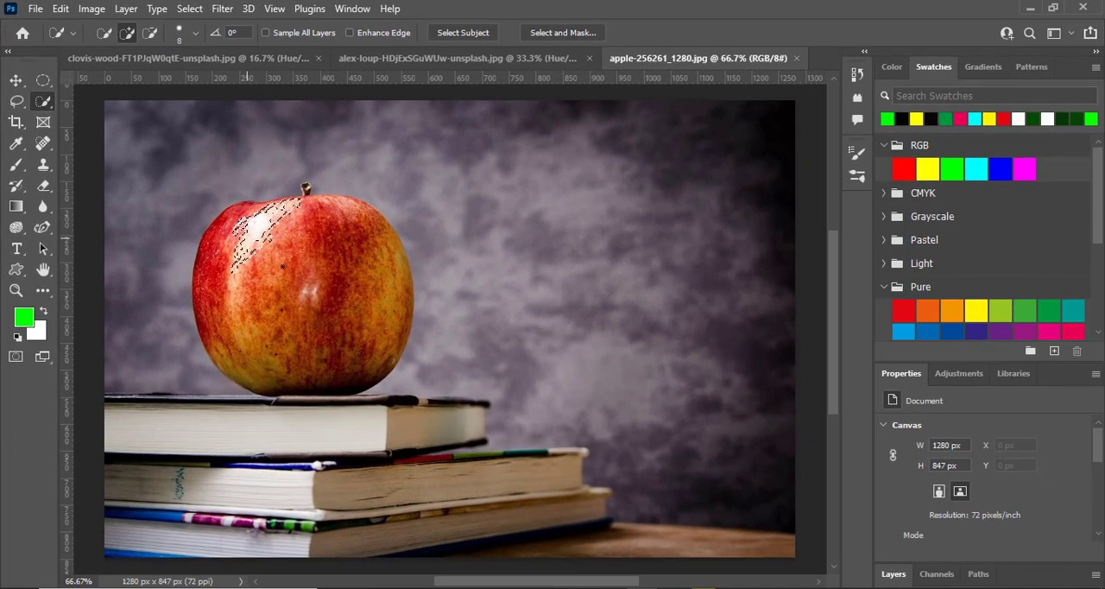
left_click_drag(283, 267, 336, 330)
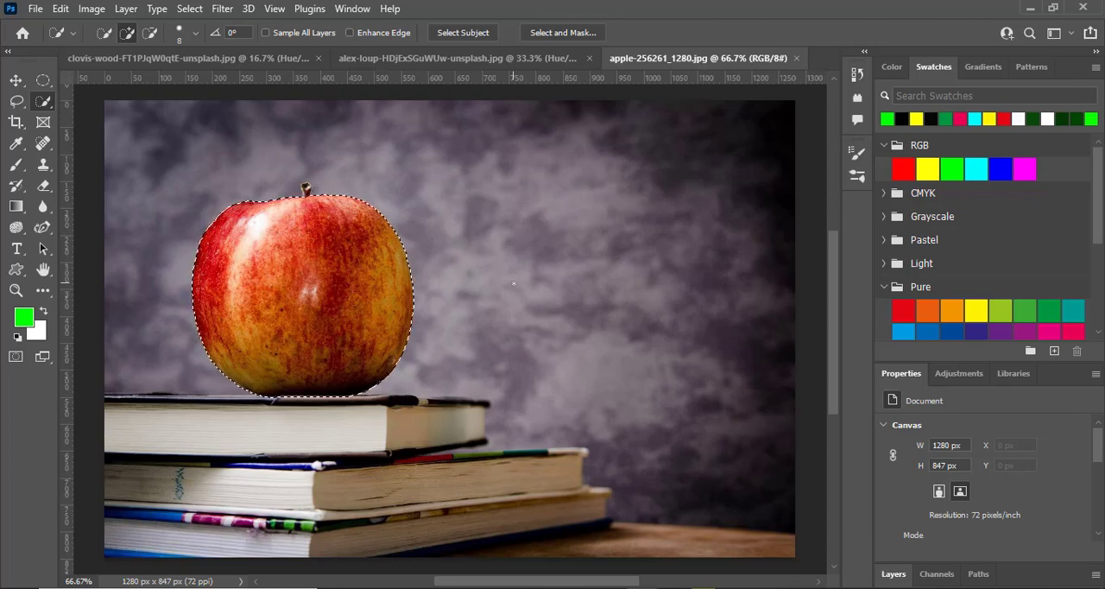
- Fill the selected apple with Content-Aware in Normal mode at 100% opacity, and deselect it
key("shift+F5")
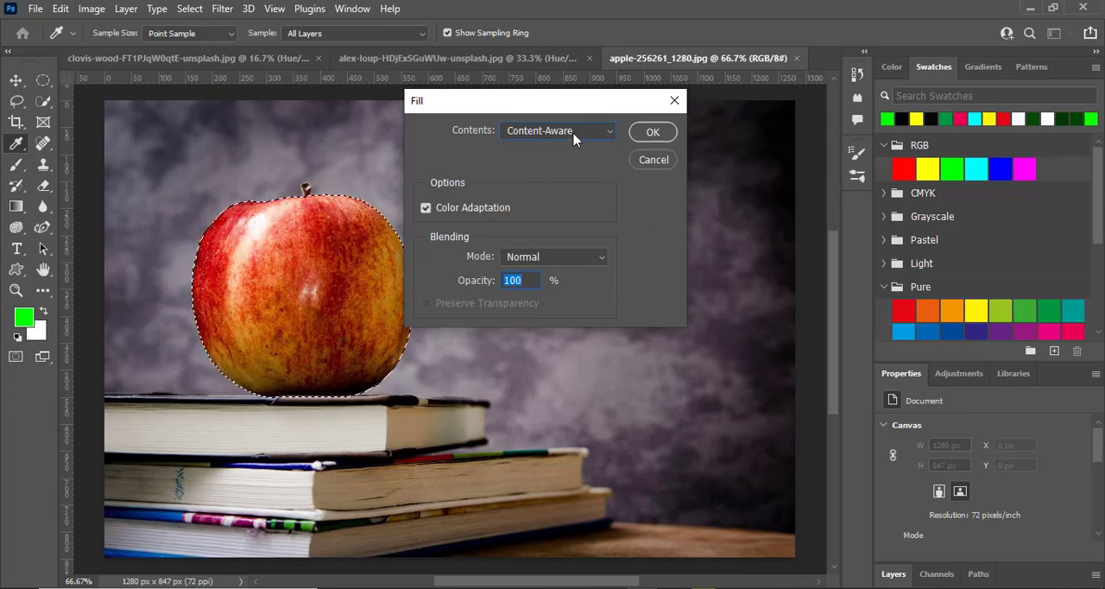
left_click(574, 138)
left_click(559, 141)
left_click(651, 135)
key("w")
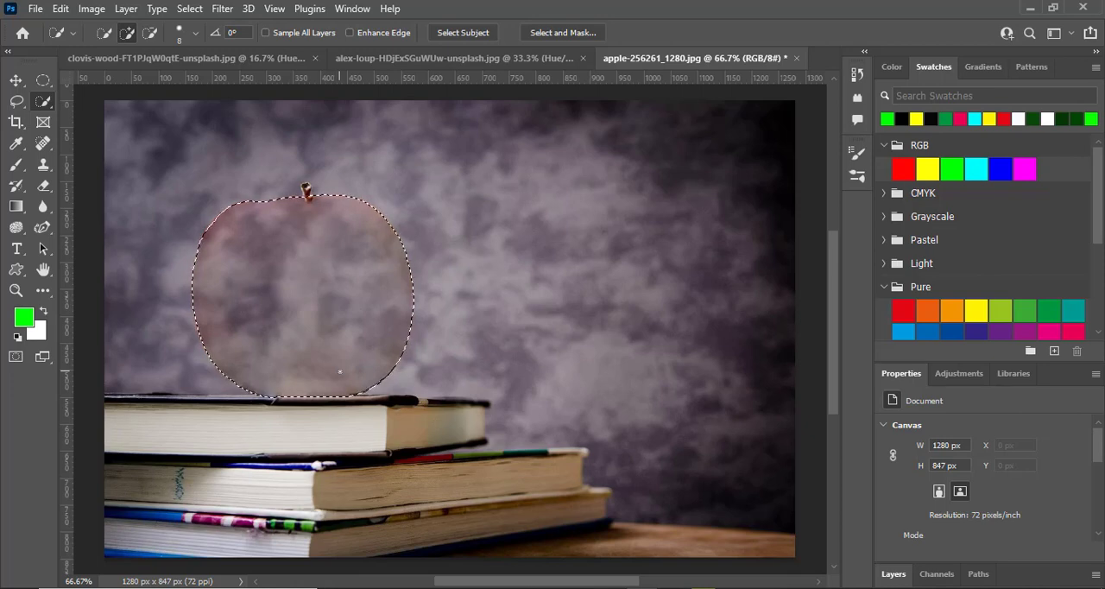
key("ctrl+d")
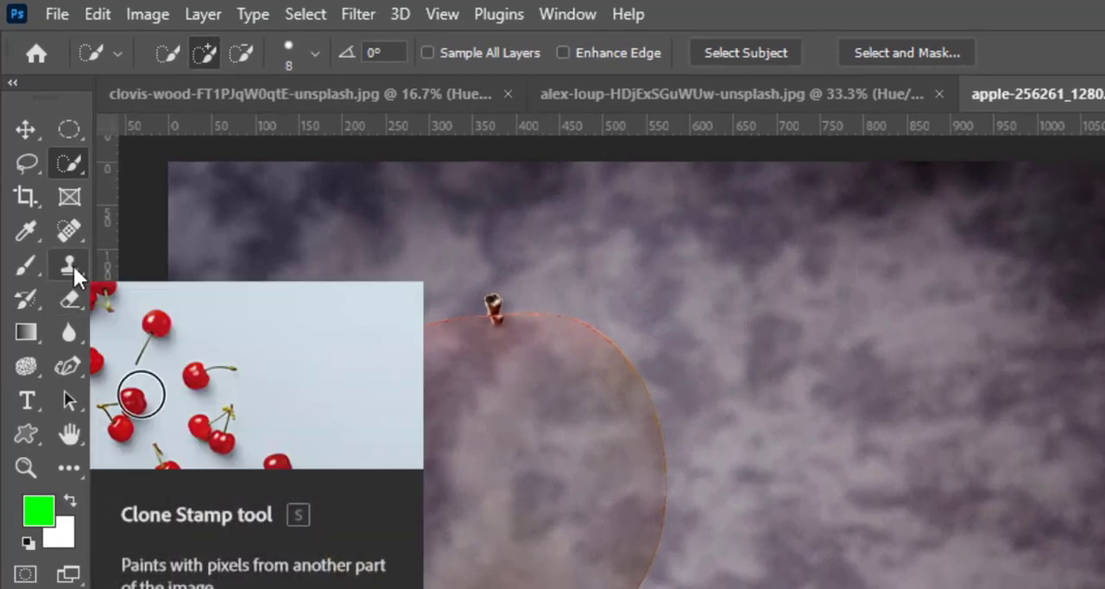
- Paint clean background over the left side of the leftover apple outline with the Clone Stamp tool
left_click(73, 259)
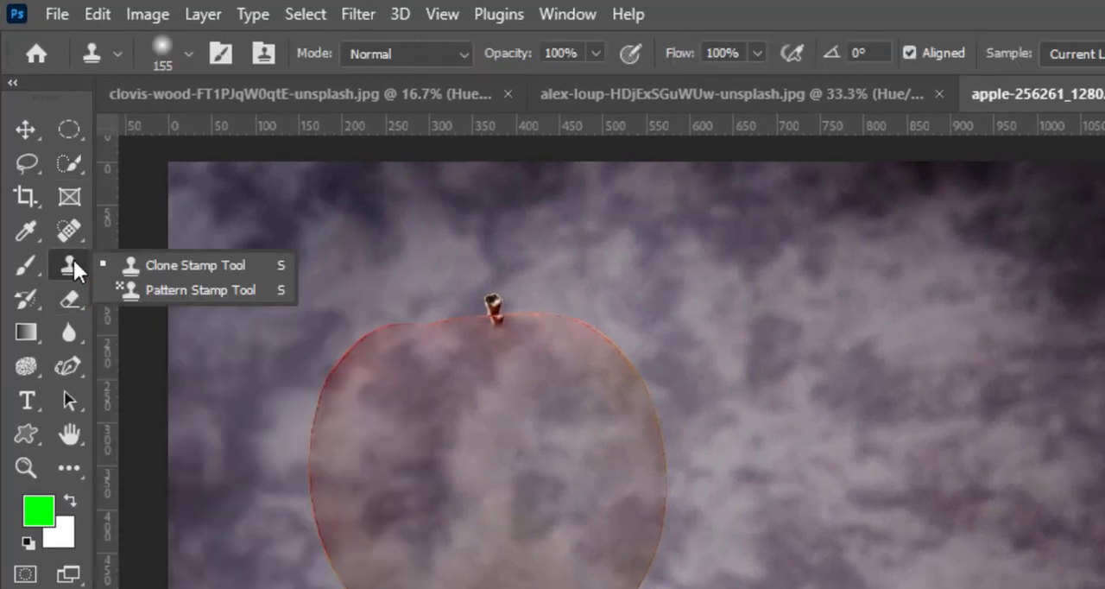
left_click(120, 266)
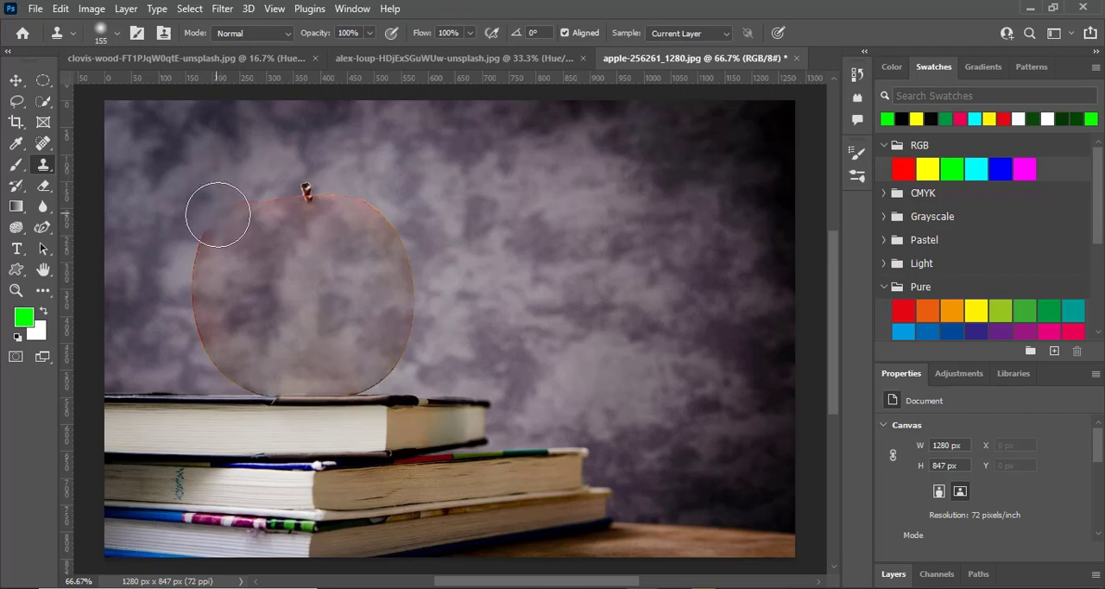
mouse_move(221, 219)
left_mouse_down()
mouse_move(202, 300)
mouse_move(228, 352)
left_mouse_up()
left_click(156, 315, "alt")
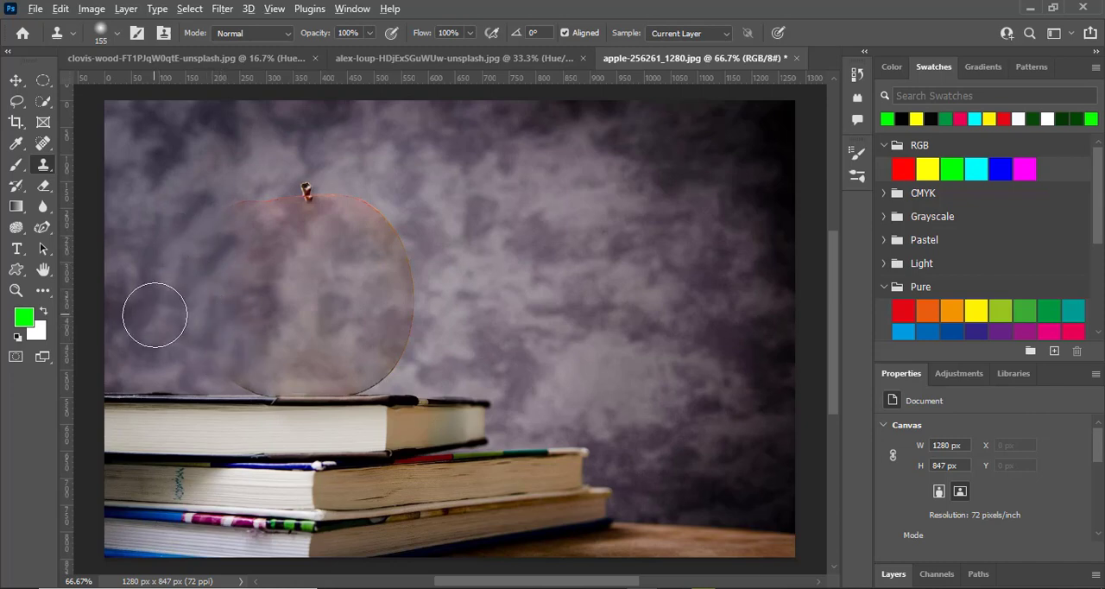
- Clone background over the apple's stem, top outline and upper right outline from newly sampled areas
left_click(155, 315, "alt")
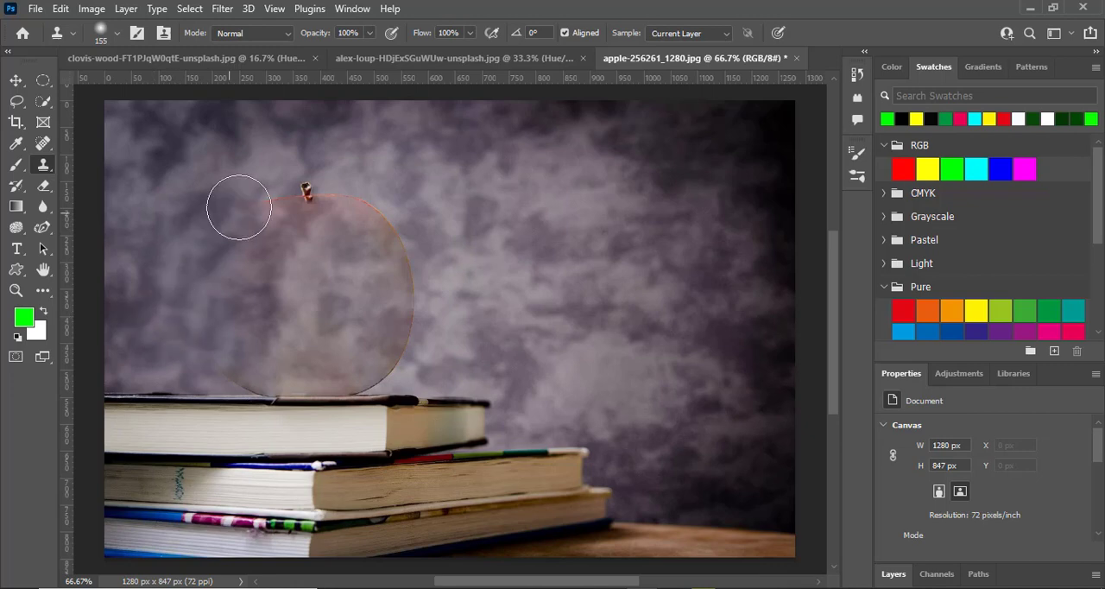
mouse_move(238, 208)
left_mouse_down()
mouse_move(262, 217)
mouse_move(284, 213)
mouse_move(291, 193)
mouse_move(318, 192)
mouse_move(274, 207)
mouse_move(353, 198)
mouse_move(387, 271)
mouse_move(400, 234)
mouse_move(415, 320)
mouse_move(456, 270)
mouse_move(425, 193)
left_mouse_up()
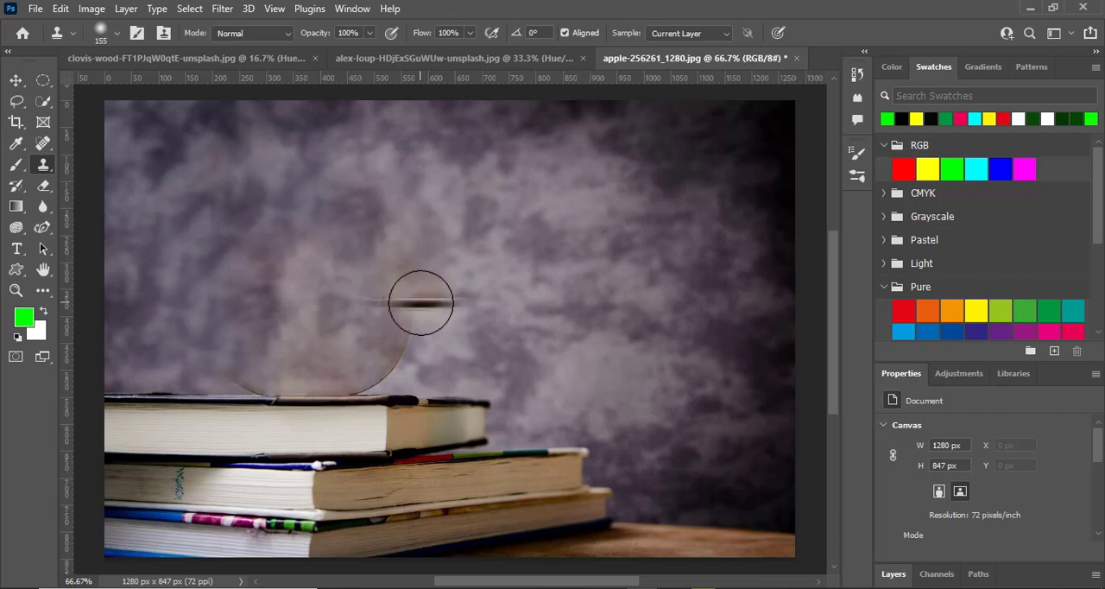
mouse_move(420, 301)
left_mouse_down()
mouse_move(593, 302)
mouse_move(543, 301)
mouse_move(474, 234)
left_mouse_up()
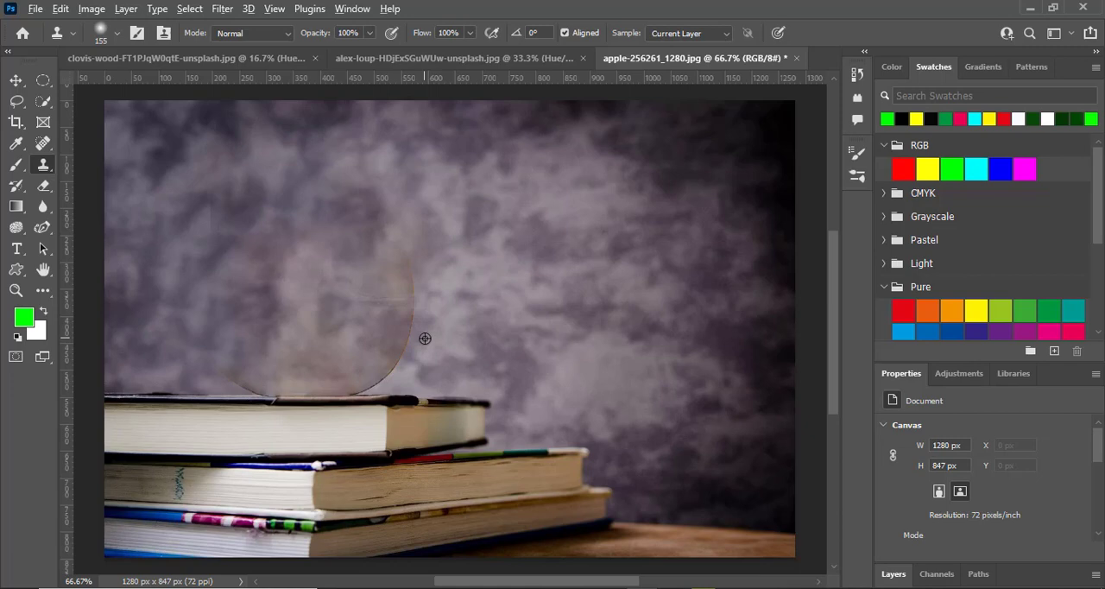
mouse_move(424, 339)
left_mouse_down()
mouse_move(395, 308)
mouse_move(368, 340)
mouse_move(389, 363)
left_mouse_up()
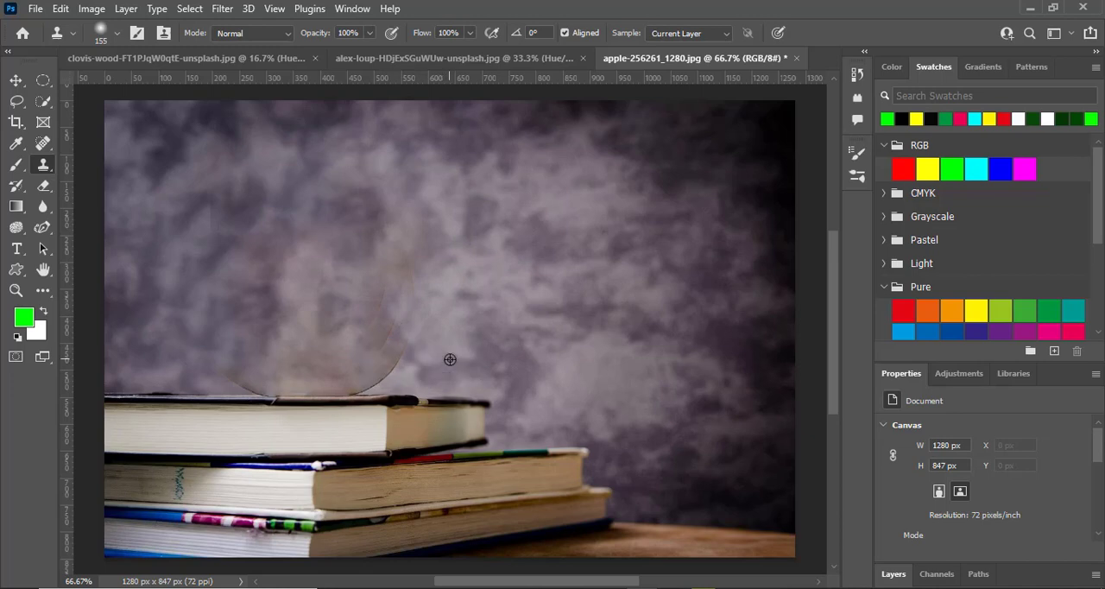
- Reduce the clone brush to 56 px and cover the apple's lower outline down to the top book
right_click(476, 329)
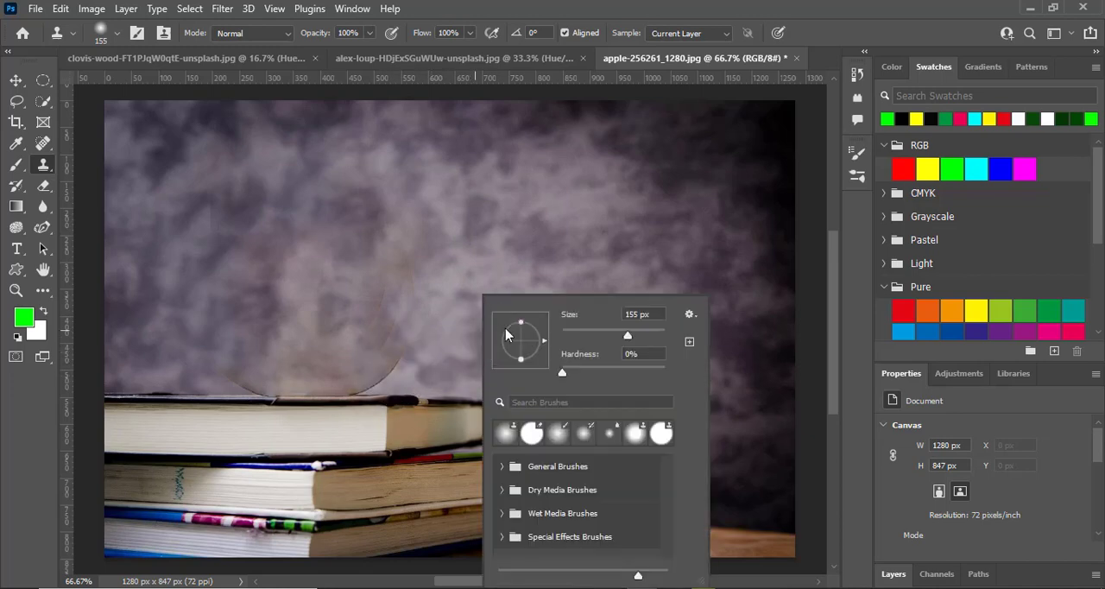
left_click(590, 332)
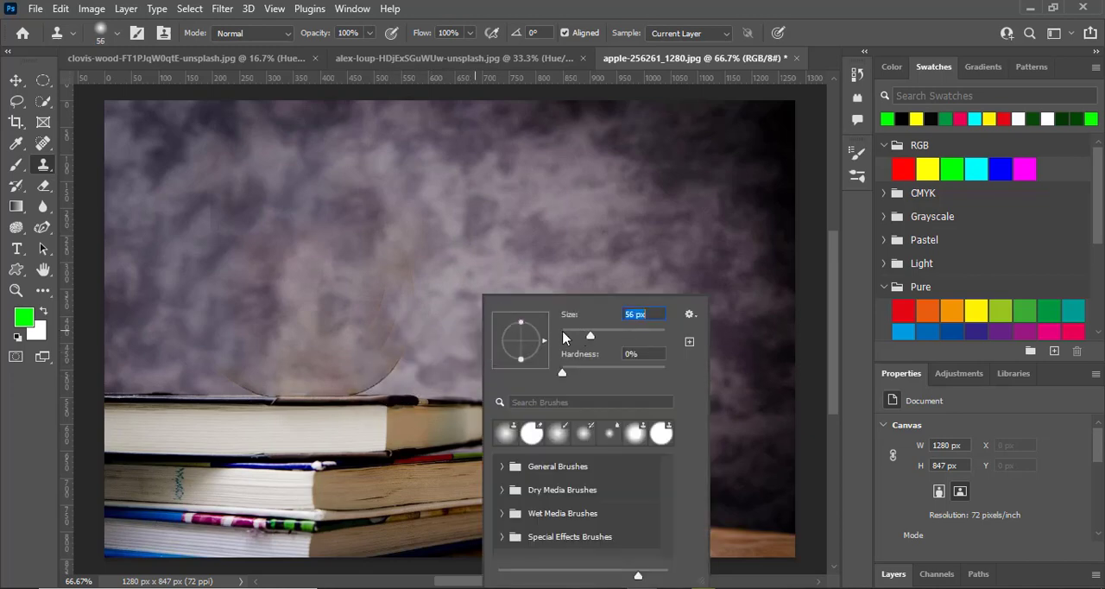
left_click(431, 349, "alt")
mouse_move(400, 354)
left_mouse_down()
mouse_move(381, 377)
mouse_move(409, 329)
mouse_move(393, 238)
left_mouse_up()
mouse_move(384, 304)
left_mouse_down()
mouse_move(360, 374)
mouse_move(395, 310)
mouse_move(395, 348)
mouse_move(361, 379)
left_mouse_up()
left_click_drag(362, 379, 379, 377)
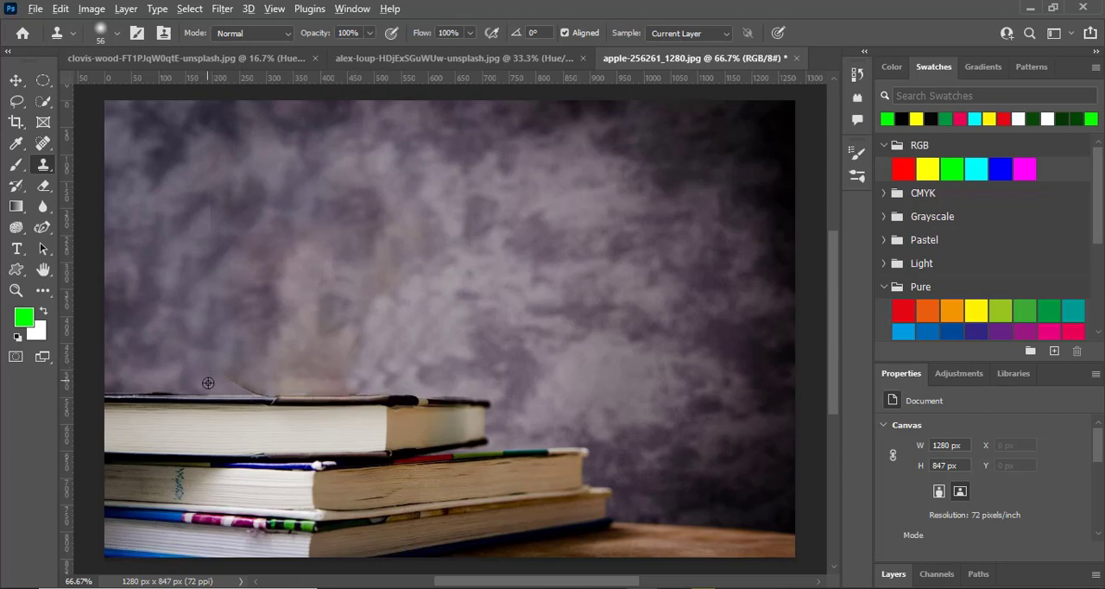
mouse_move(220, 372)
left_mouse_down()
mouse_move(248, 380)
mouse_move(230, 357)
left_mouse_up()
- Set the clone brush size to 17 px and try cloning over the outline remnant above the top book, undoing the stroke
right_click(259, 359)
left_click_drag(372, 336, 346, 341)
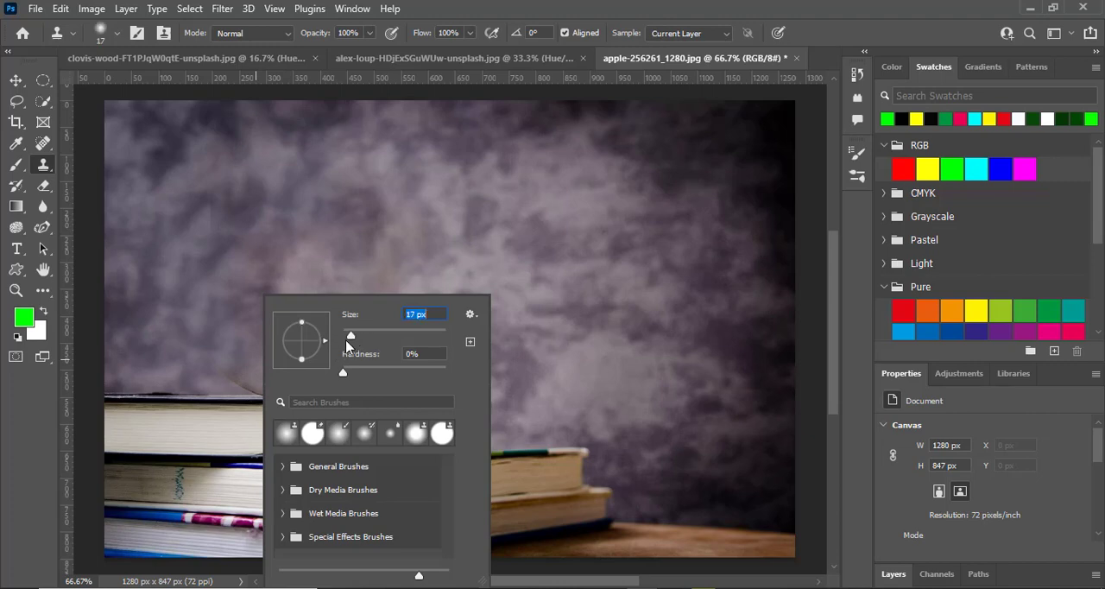
left_click(230, 385, "alt")
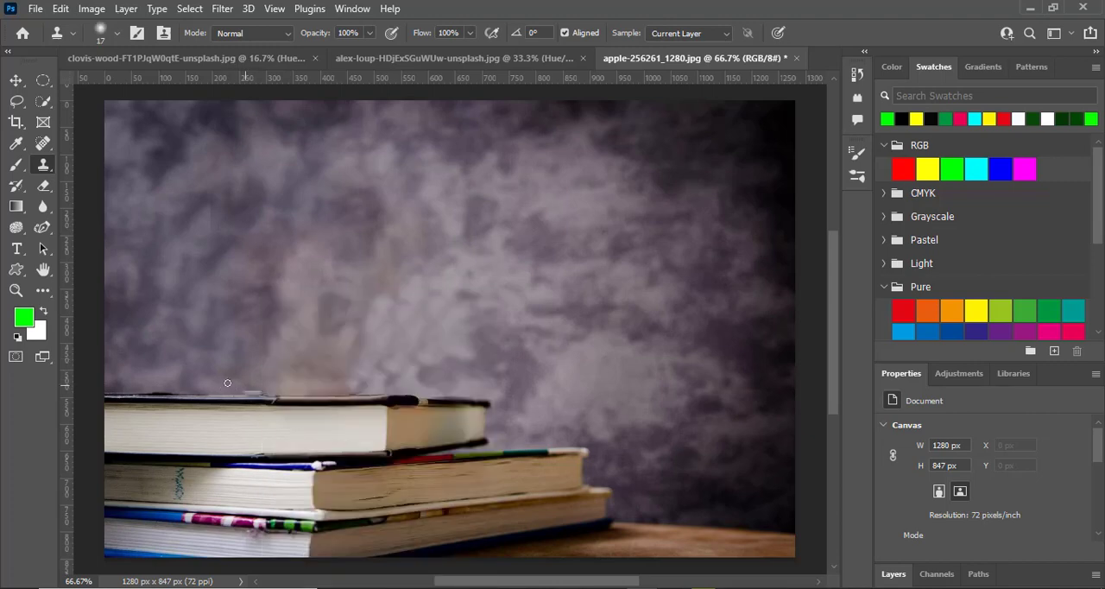
key("ctrl+z")
- Clone background over the thin outline traces remaining where the apple's right side was, working at 200% zoom
left_click_drag(210, 196, 211, 232)
scroll(388, 381, "up", 3)
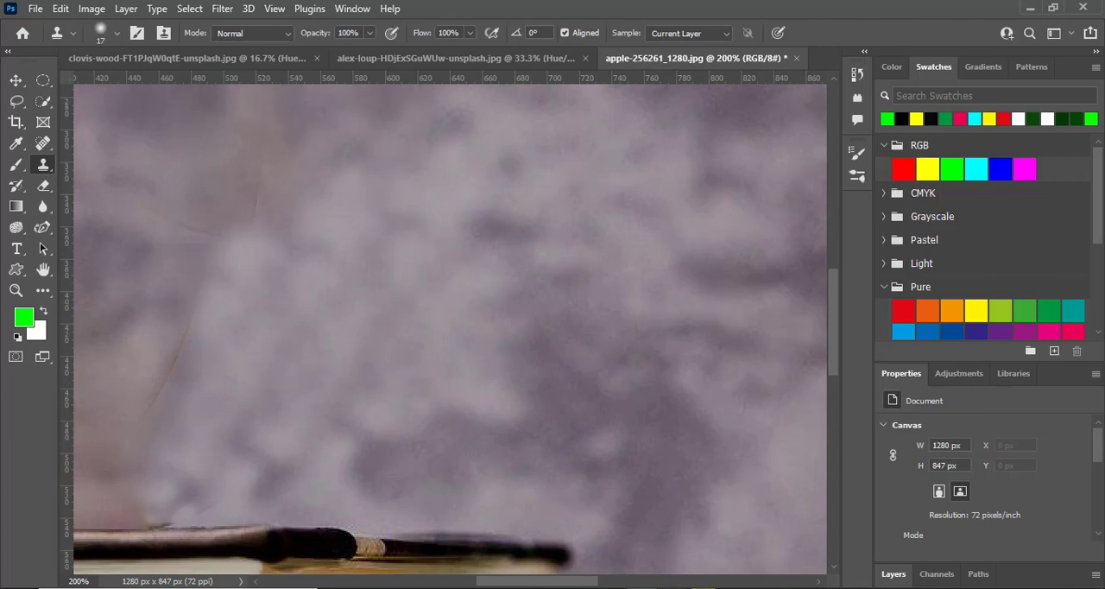
left_click_drag(593, 584, 539, 583)
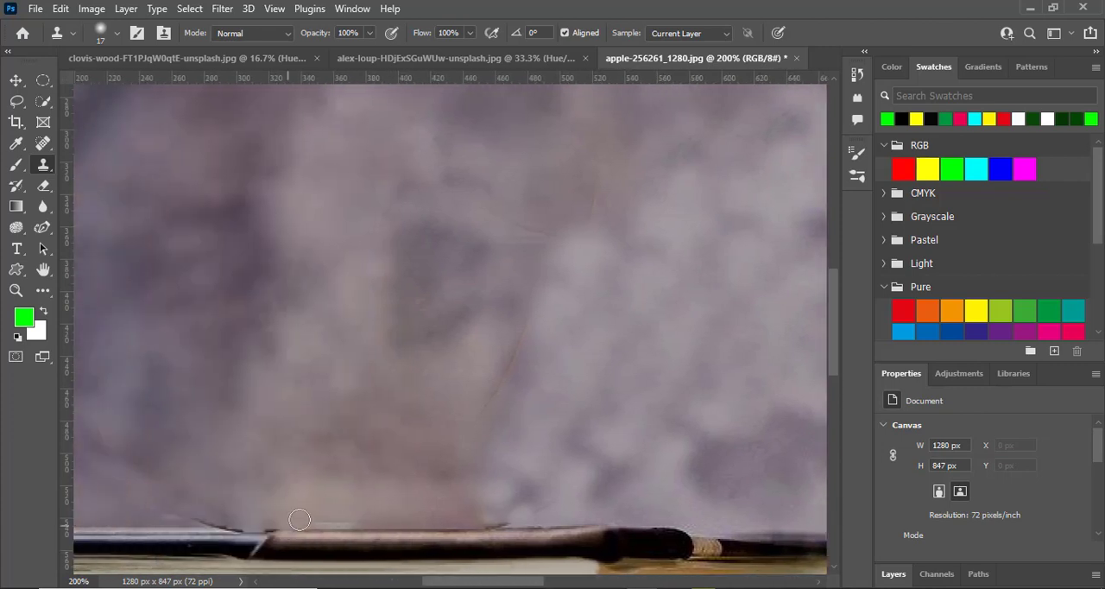
left_click(605, 339, "alt")
left_click_drag(531, 304, 500, 385)
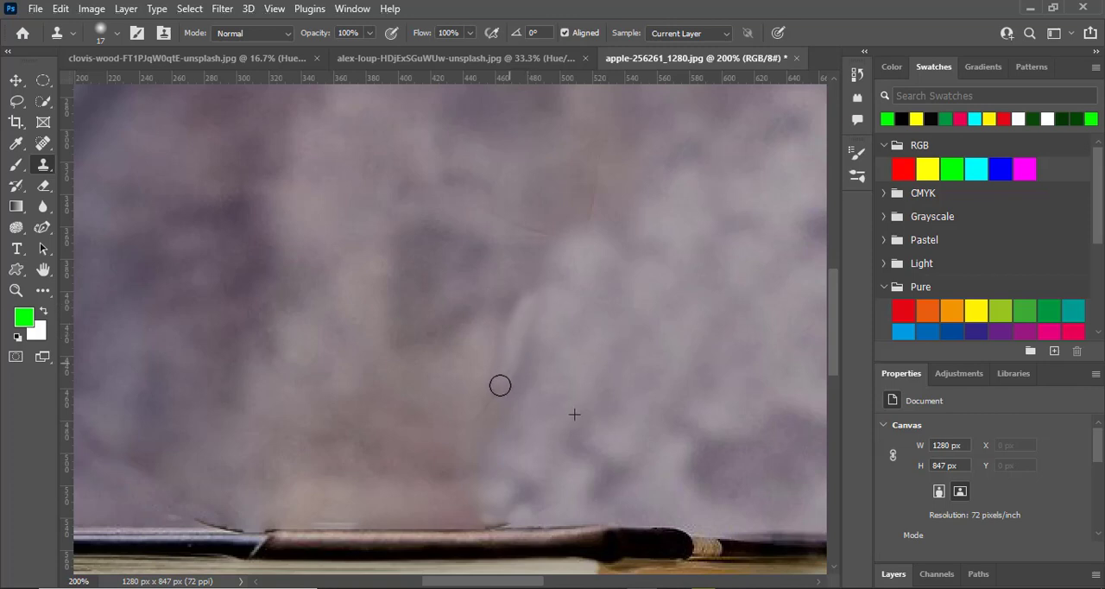
mouse_move(579, 220)
left_mouse_down()
mouse_move(595, 173)
mouse_move(588, 231)
mouse_move(550, 238)
mouse_move(489, 215)
left_mouse_up()
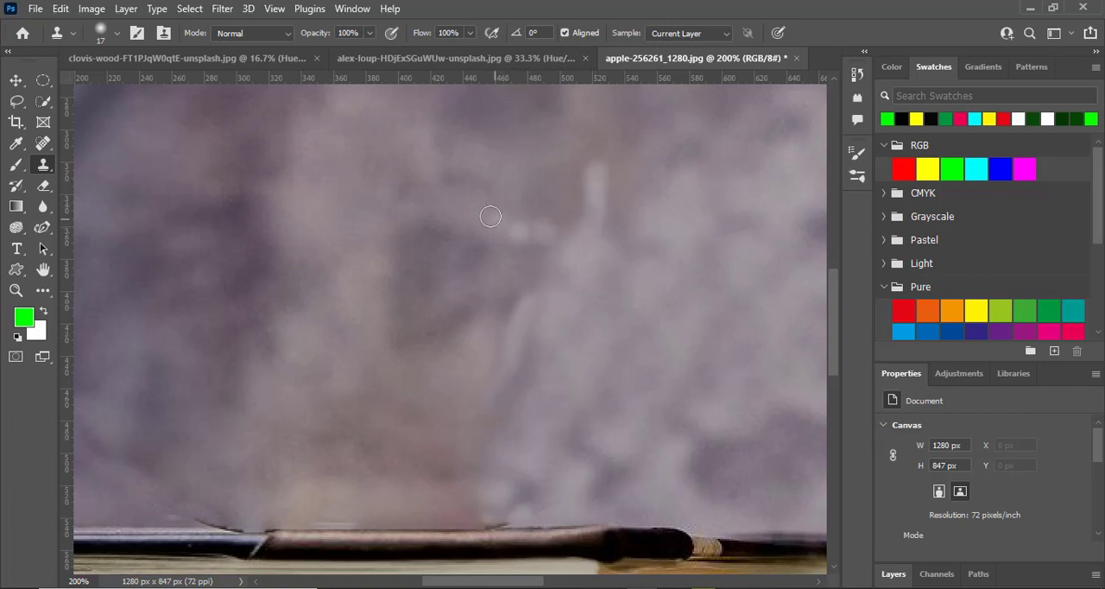
- Clone away the small outline remnants along the upper edge of the top book
left_click(150, 520, "alt")
left_click_drag(176, 518, 219, 522)
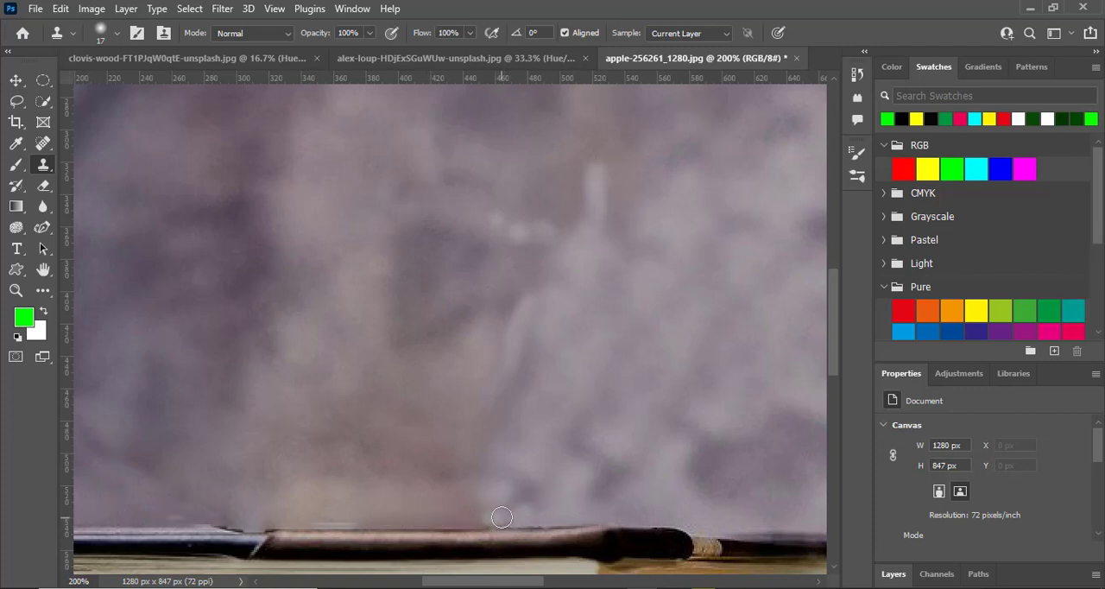
mouse_move(503, 516)
left_mouse_down()
mouse_move(481, 520)
mouse_move(522, 519)
left_mouse_up()
left_click_drag(221, 520, 269, 519)
left_click(323, 518, "alt")
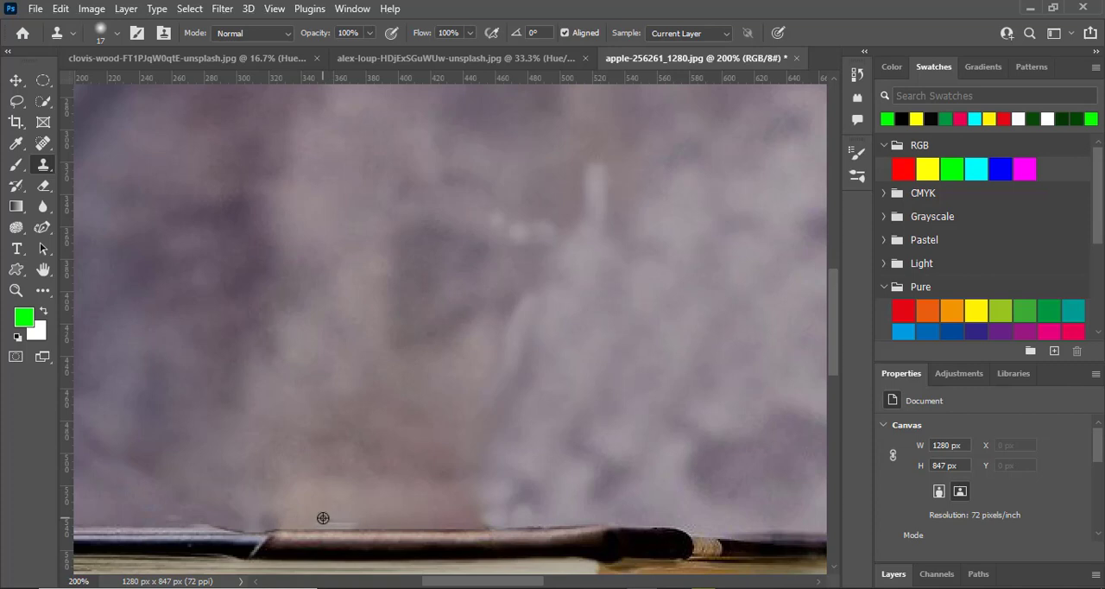
left_click_drag(341, 520, 381, 518)
- Examine the whole retouched photo at reduced magnification
key("ctrl+minus")
key("ctrl+minus")
key("ctrl+minus")
key("ctrl+minus")
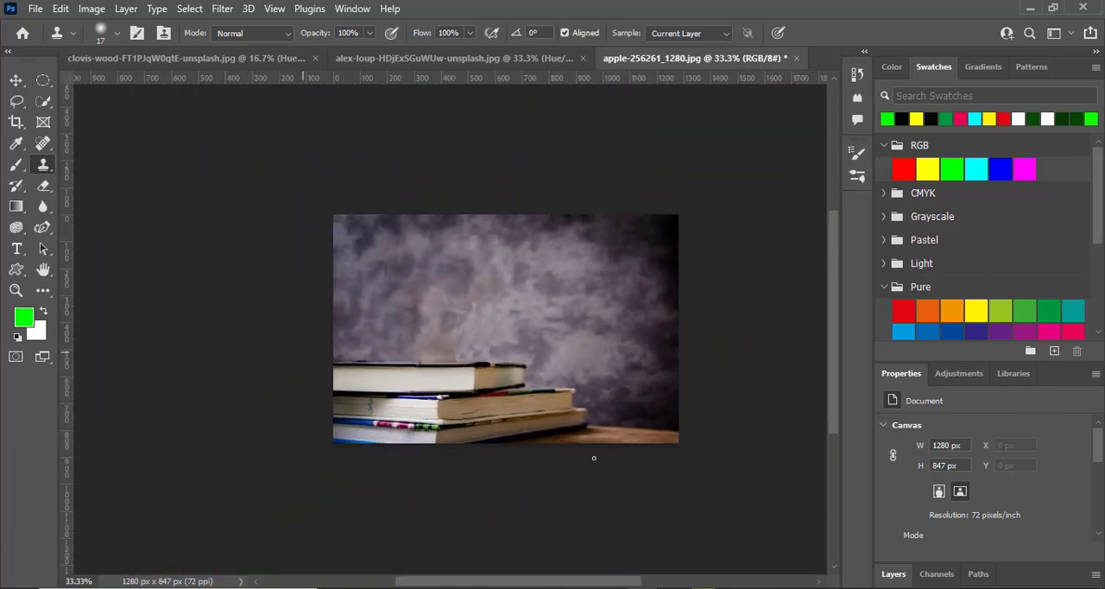
scroll(704, 447, "up", 1)
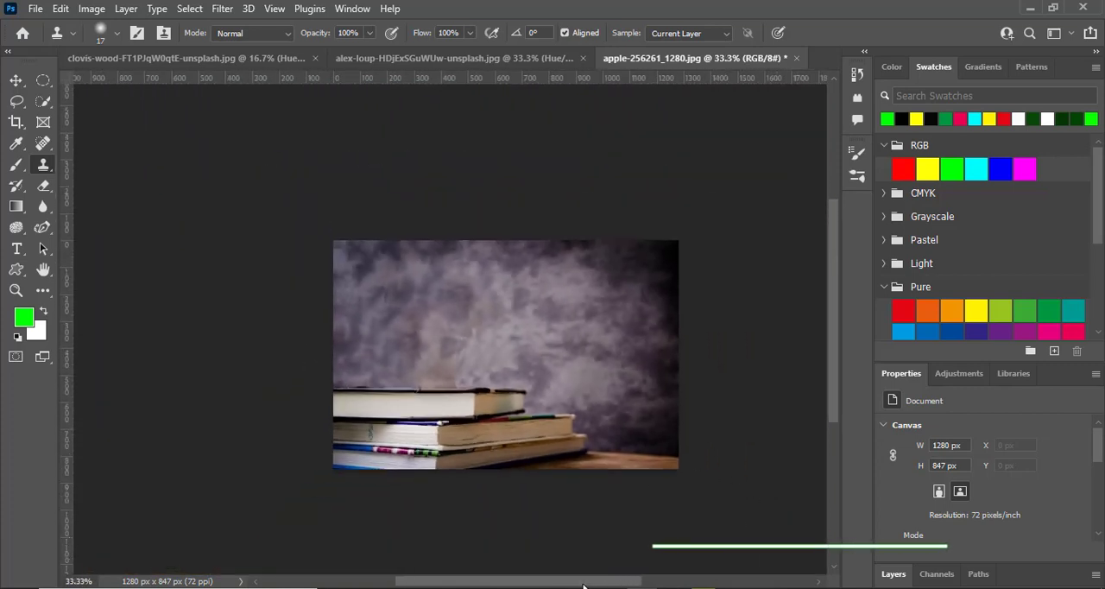
left_click_drag(583, 580, 608, 577)
key("ctrl+plus")
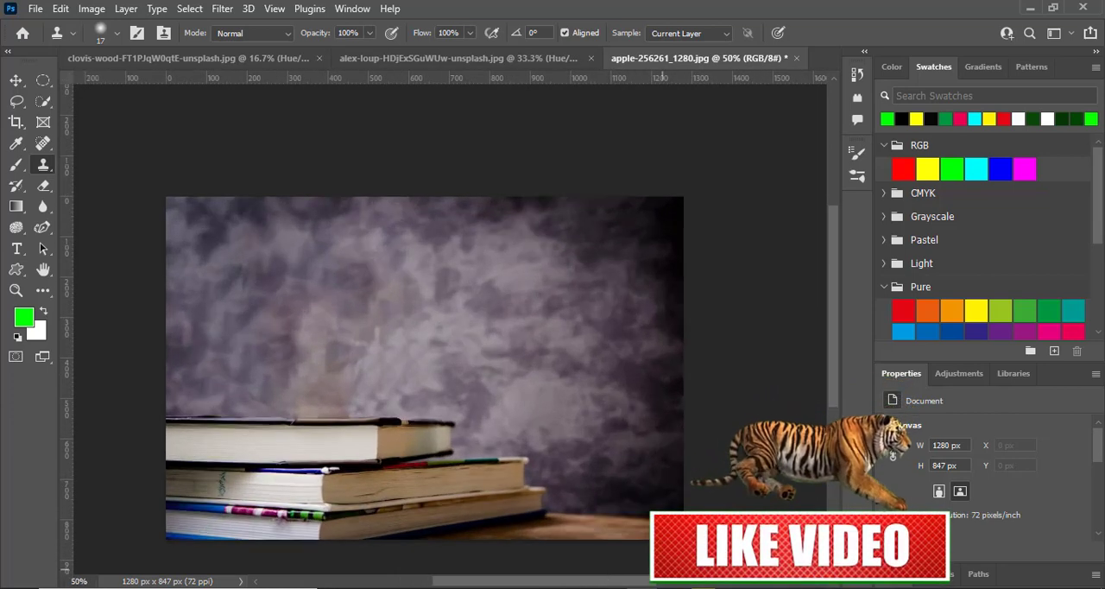